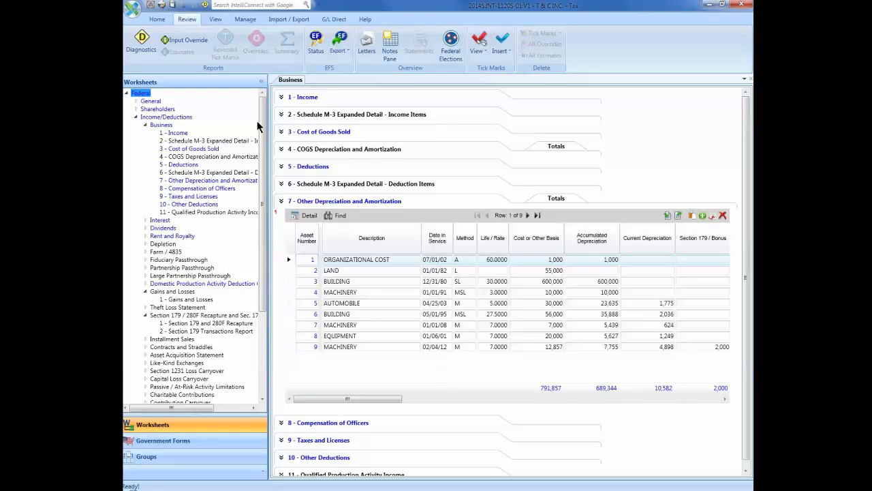
- In Other Depreciation and Amortization, give asset 9 sale number 100 and a 05/13 sale date
{"action": "left_click", "coordinate": [163, 117]}
{"action": "left_click", "coordinate": [204, 180]}
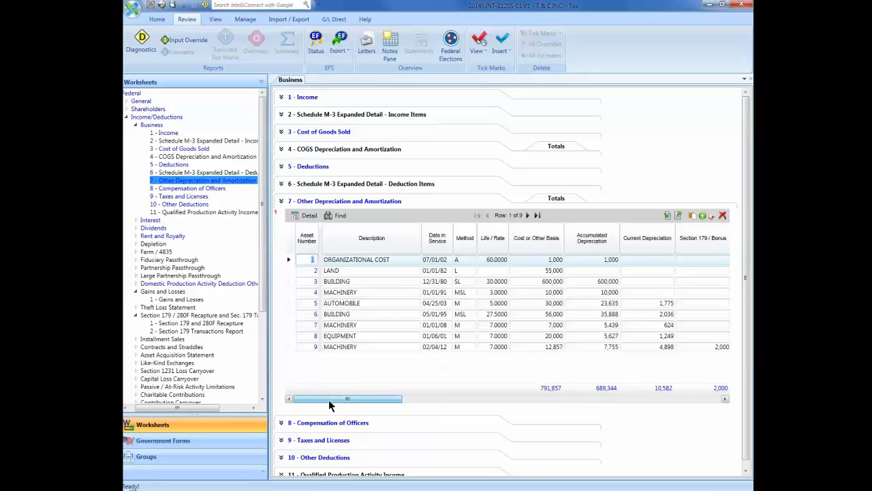
{"action": "left_click_drag", "start_coordinate": [328, 399], "coordinate": [468, 405]}
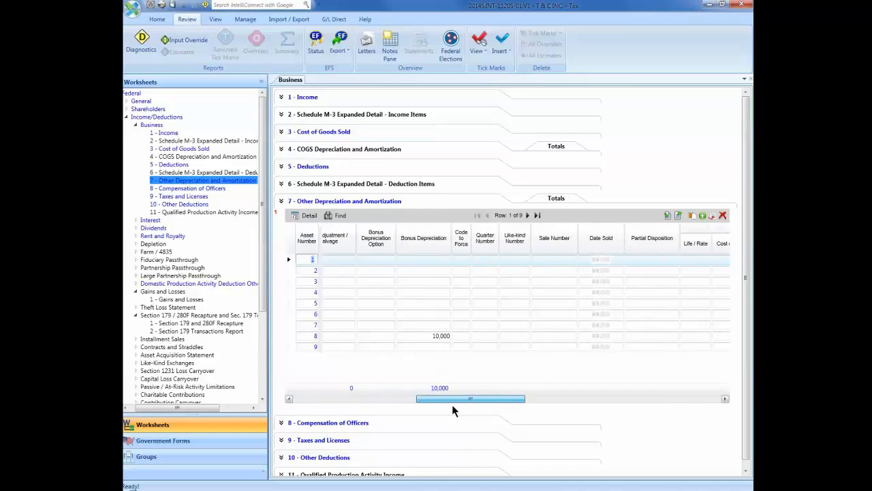
{"action": "left_click", "coordinate": [524, 240]}
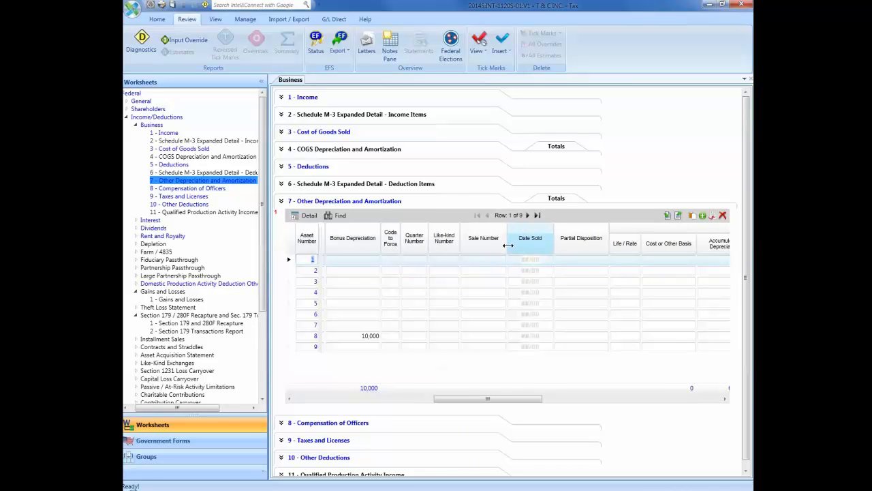
{"action": "left_click", "coordinate": [483, 346]}
{"action": "type", "text": "1"}
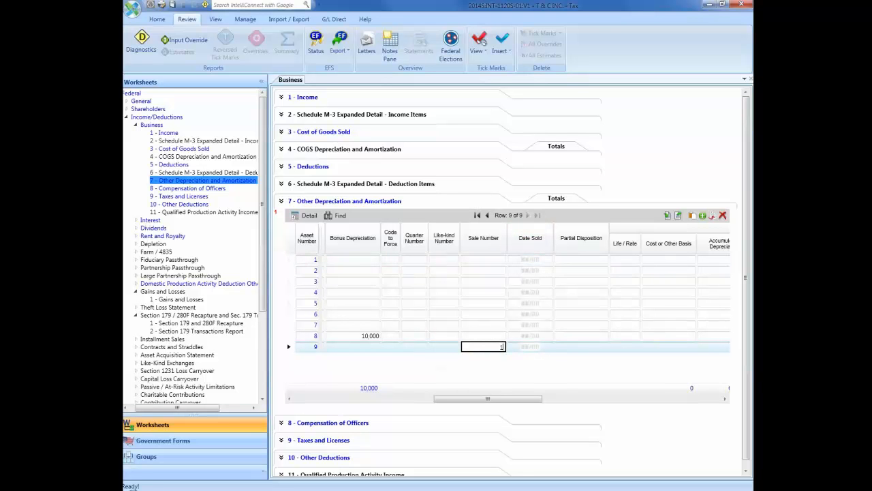
{"action": "type", "text": "00"}
{"action": "left_click", "coordinate": [528, 347]}
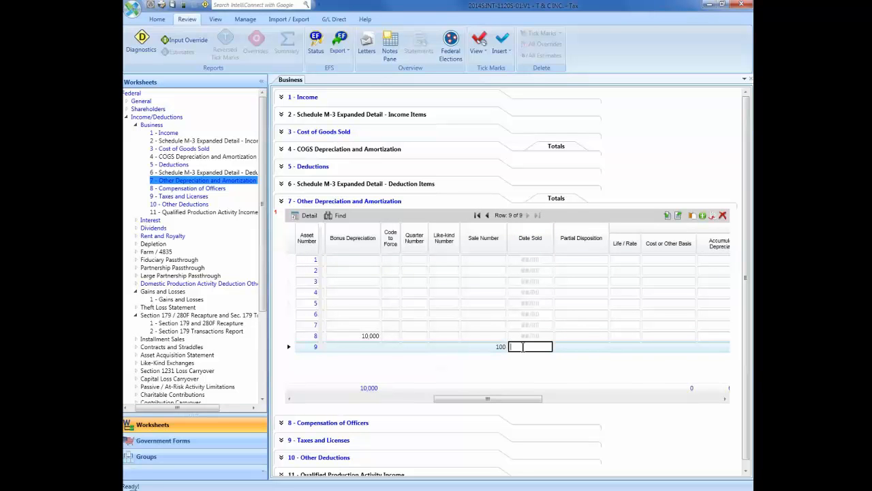
{"action": "type", "text": "0513"}
- In Gains and Losses enter Section 1245 property, sale number 100, price 15,000, selling expenses 100, and recalculate
{"action": "left_click", "coordinate": [162, 299]}
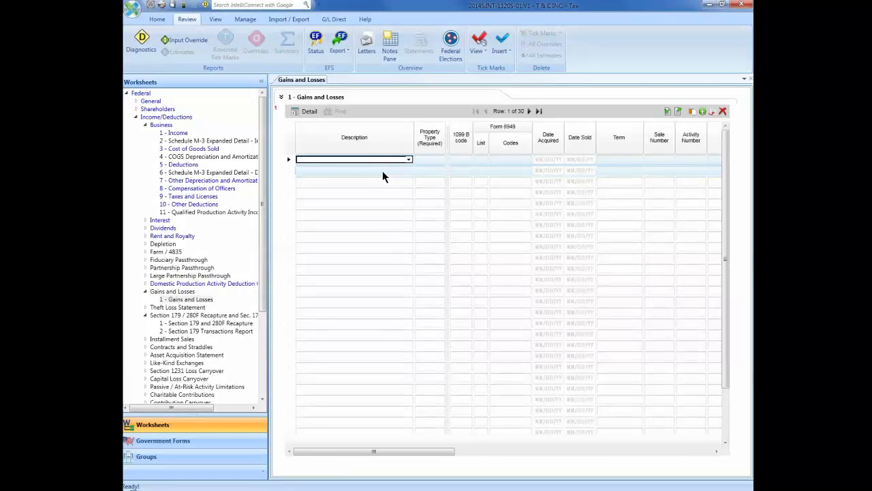
{"action": "double_click", "coordinate": [429, 160]}
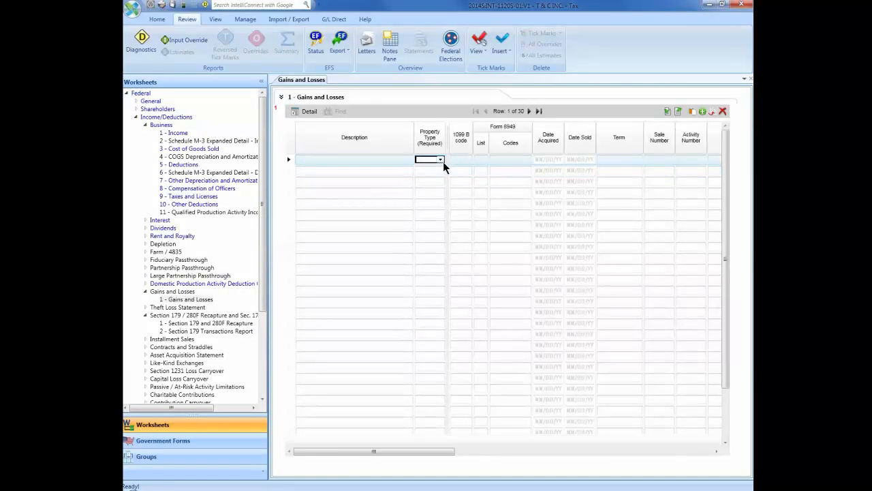
{"action": "double_click", "coordinate": [411, 222]}
{"action": "left_click_drag", "start_coordinate": [373, 451], "coordinate": [439, 452]}
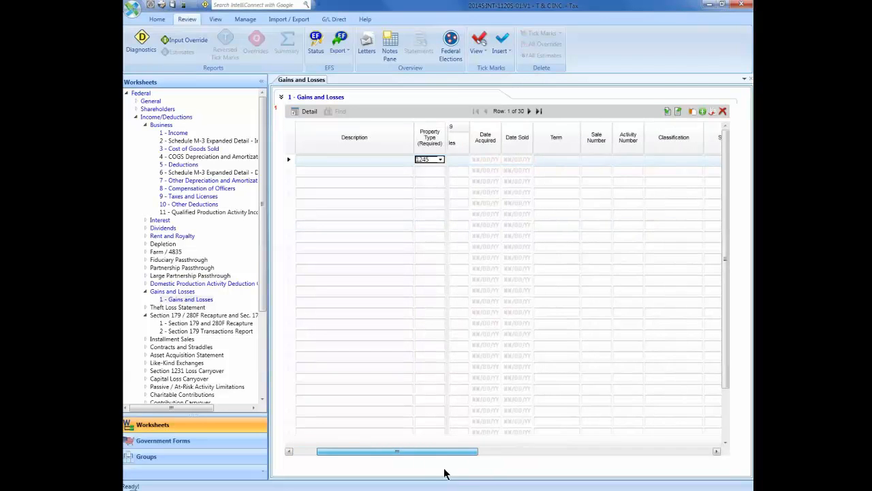
{"action": "left_click", "coordinate": [482, 160]}
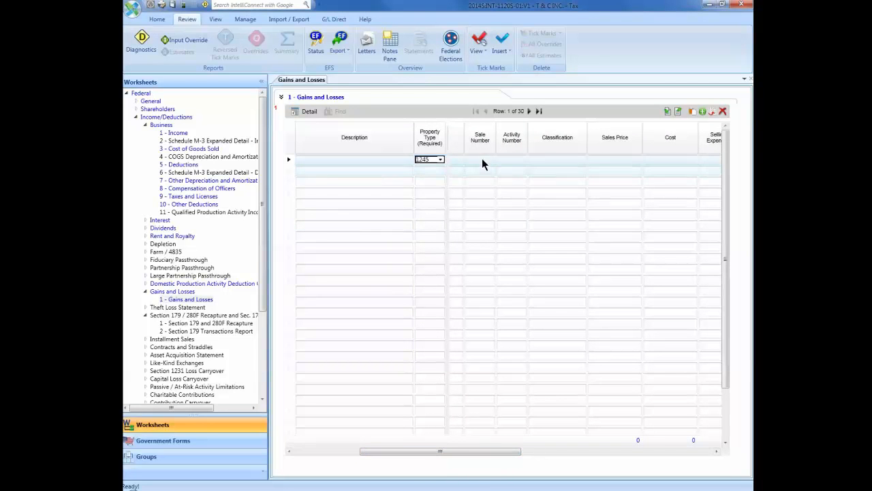
{"action": "type", "text": "100"}
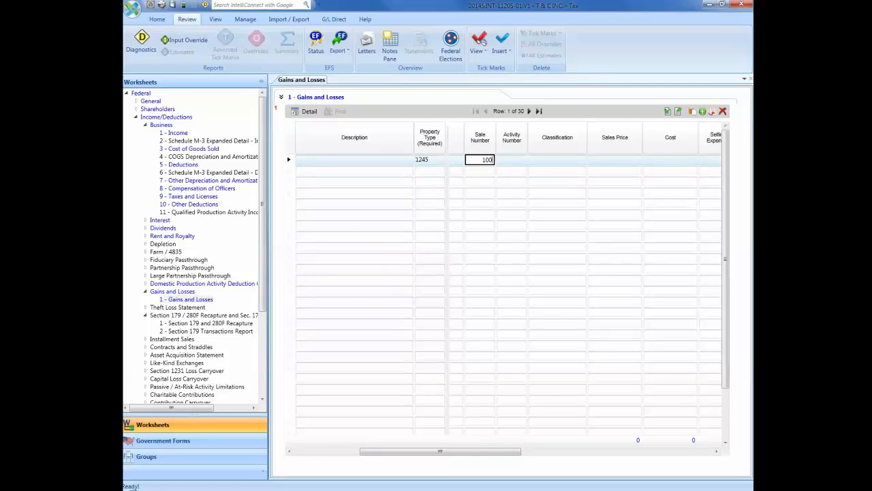
{"action": "left_click", "coordinate": [620, 160]}
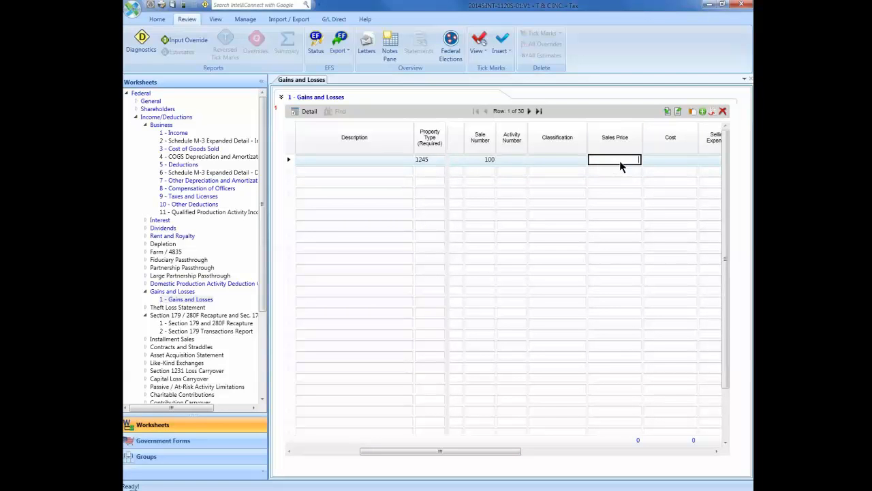
{"action": "type", "text": "15000"}
{"action": "left_click_drag", "start_coordinate": [477, 448], "coordinate": [501, 451]}
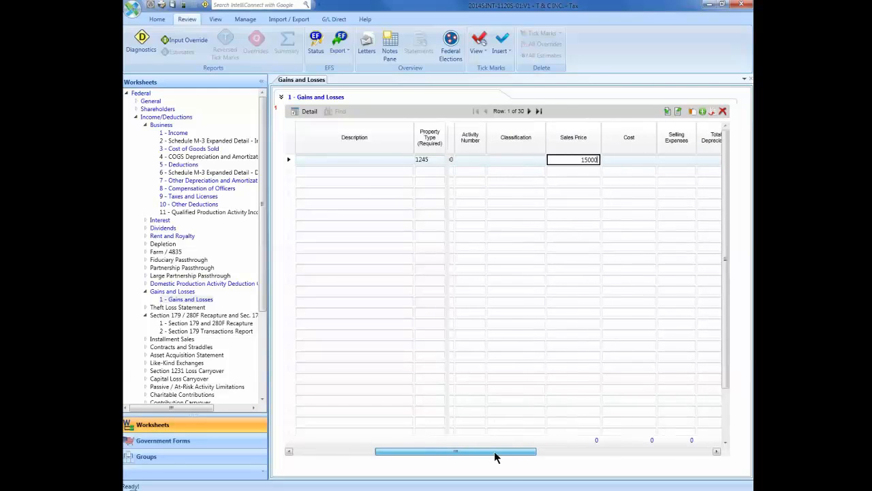
{"action": "left_click", "coordinate": [649, 160]}
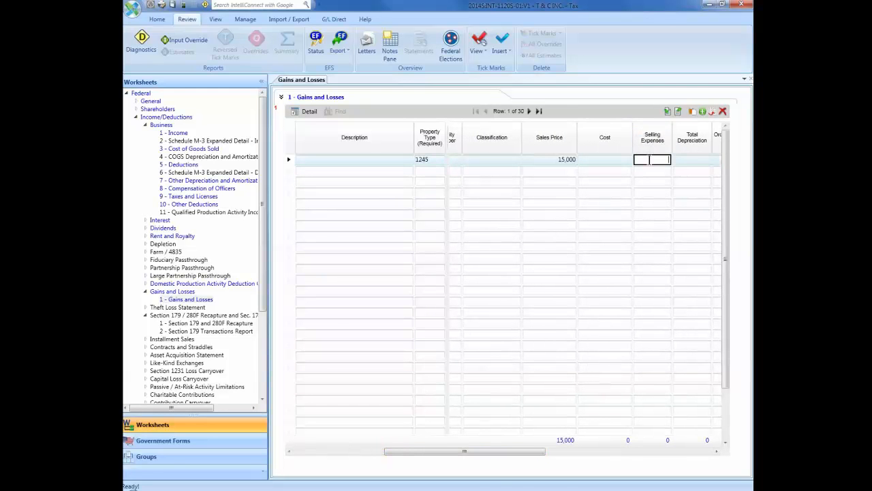
{"action": "type", "text": "100"}
{"action": "key", "text": "Return"}
{"action": "left_click_drag", "start_coordinate": [404, 453], "coordinate": [366, 451]}
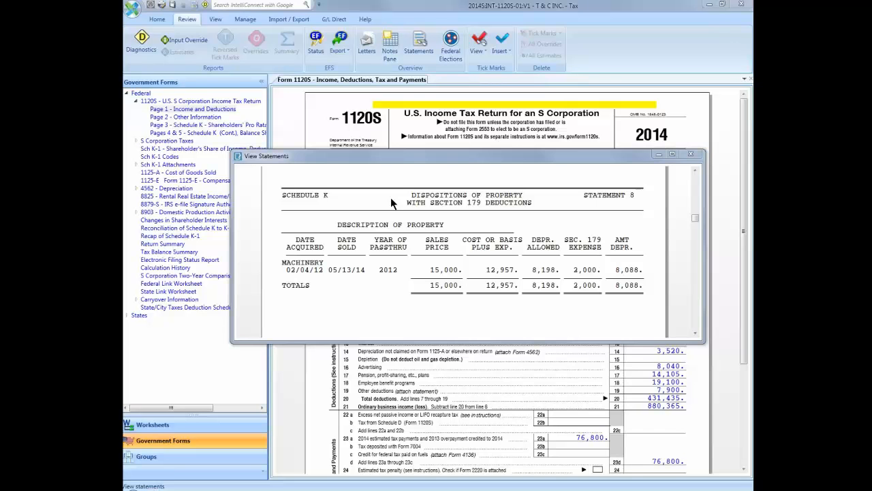
- Close the Statement 8 property dispositions view to return to Form 1120S page 1
{"action": "left_click", "coordinate": [691, 154]}
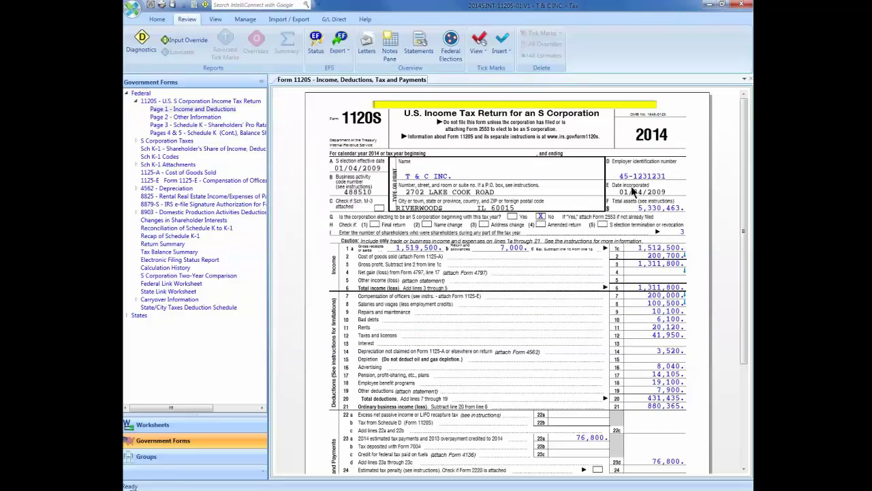
- On the Section 179 / 280F Recapture worksheet, treat recapture on dispositions as depreciation, then return to Government Forms
{"action": "left_click", "coordinate": [163, 424]}
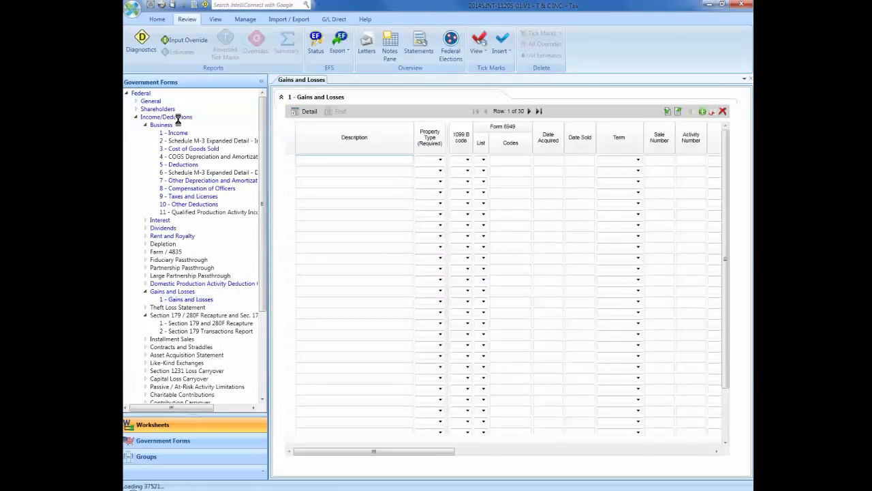
{"action": "left_click", "coordinate": [174, 315]}
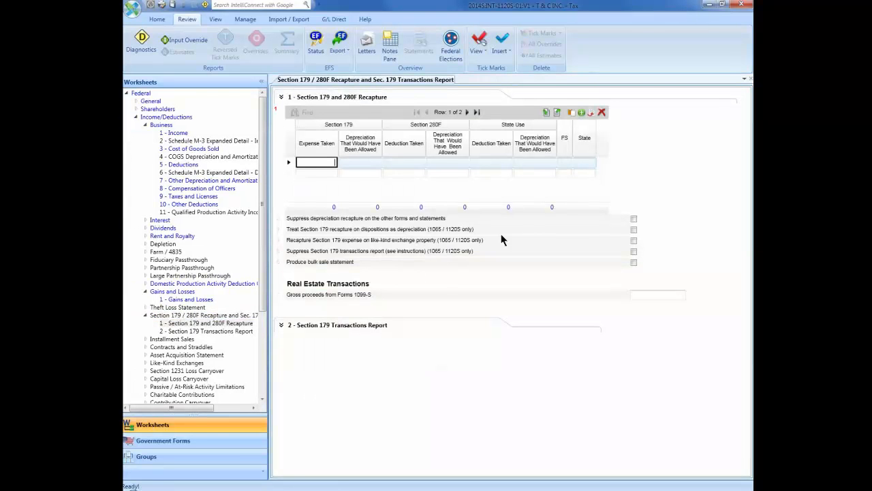
{"action": "left_click", "coordinate": [634, 230]}
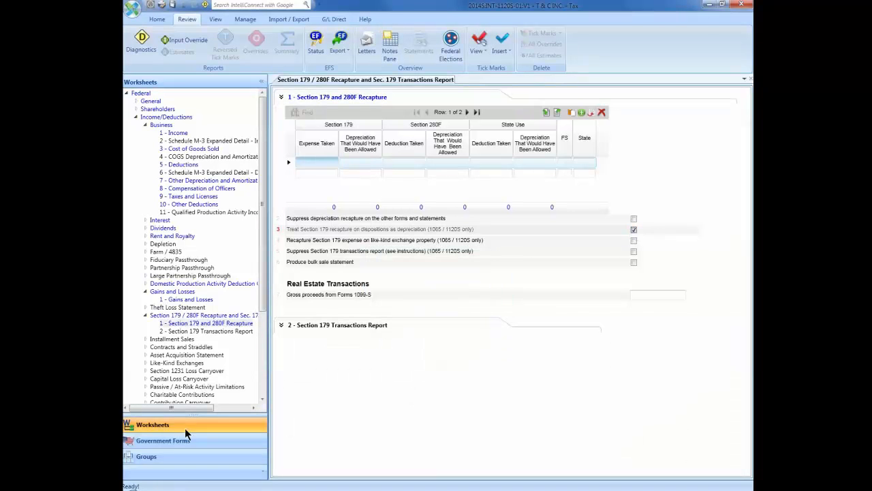
{"action": "left_click", "coordinate": [163, 440]}
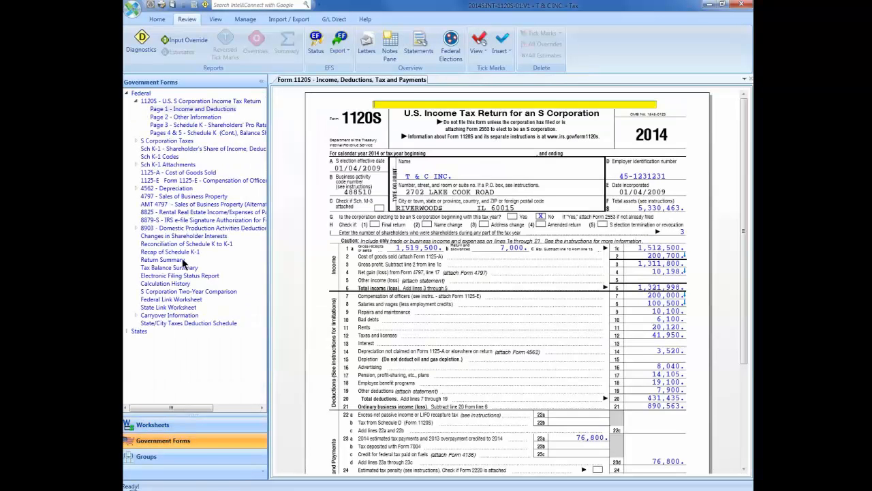
- View Form 4797 Sales of Business Property showing the machinery sale in Part III
{"action": "left_click", "coordinate": [184, 196]}
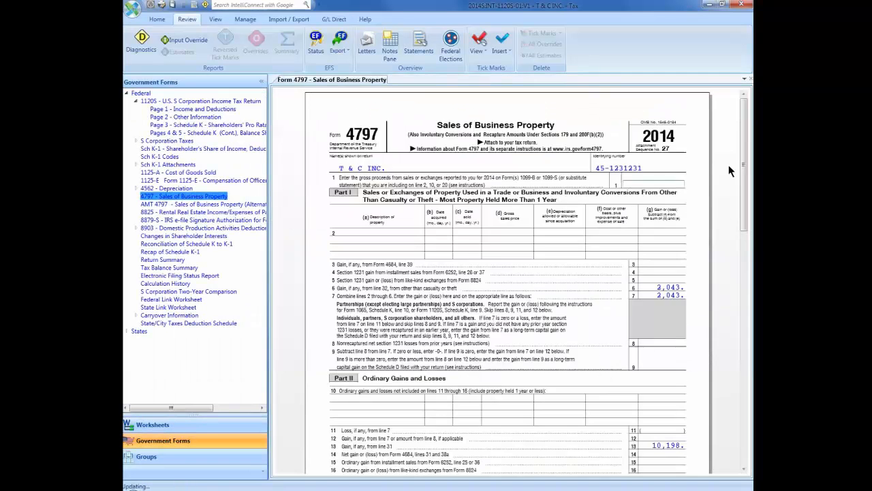
{"action": "left_click_drag", "start_coordinate": [742, 157], "coordinate": [742, 334]}
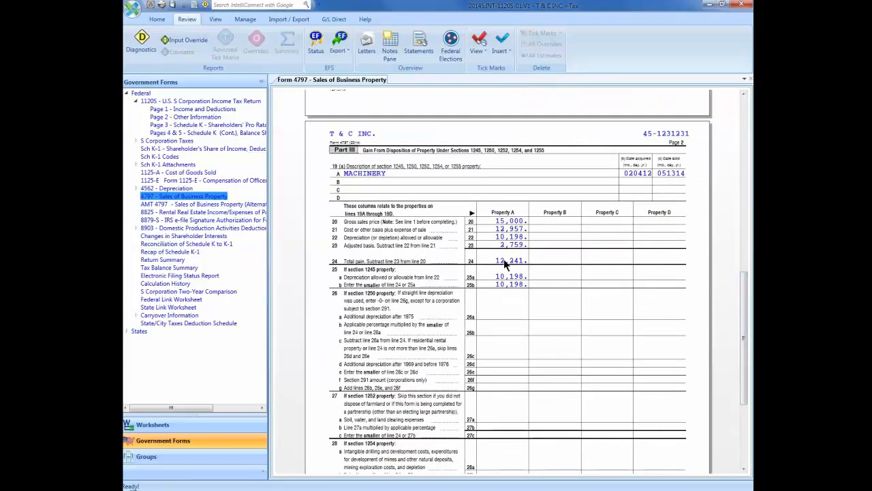